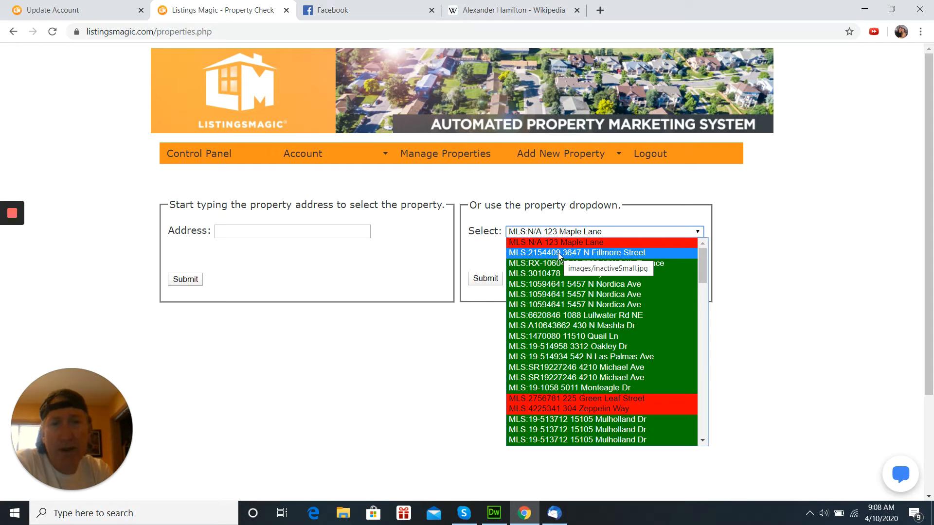
- Select listing MLS:RX-10604648, the Boca Raton $349,000 property, and submit to load its details
click(568, 265)
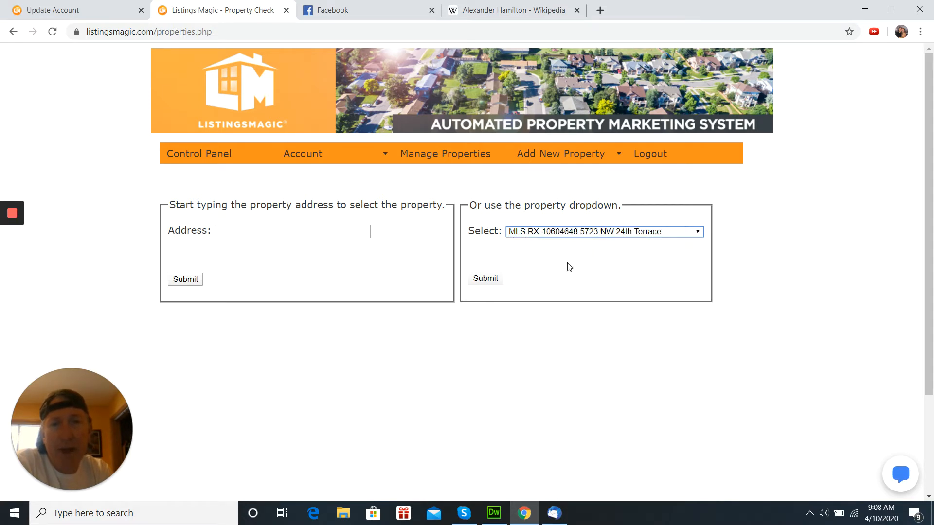
click(488, 279)
click(476, 279)
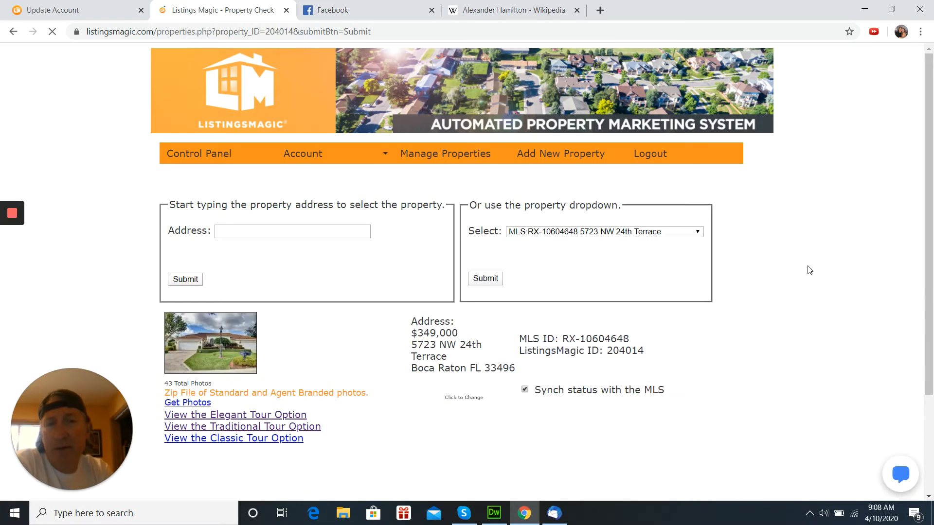
- Expand item 1, Record or Save Facebook Video URL, under Syndication, Publishing and Print Options
scroll(808, 268, down, 5)
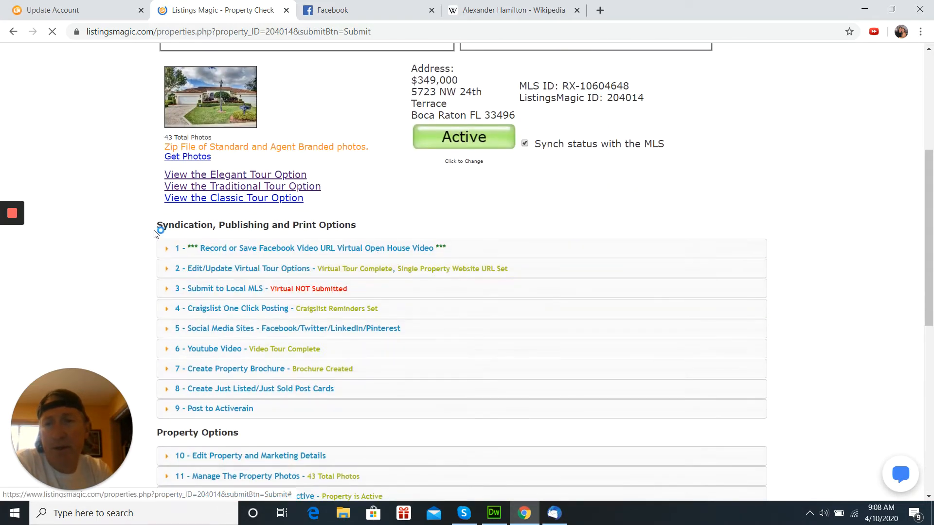
click(234, 250)
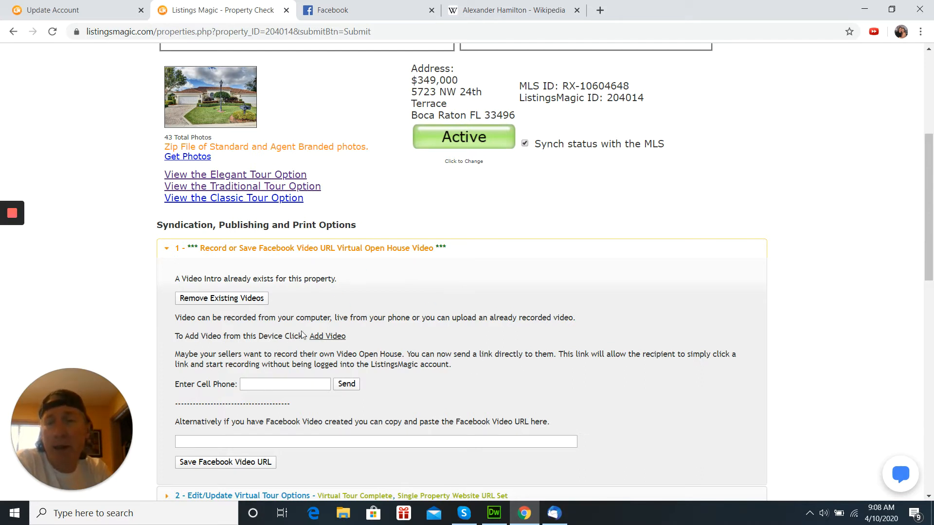
click(332, 338)
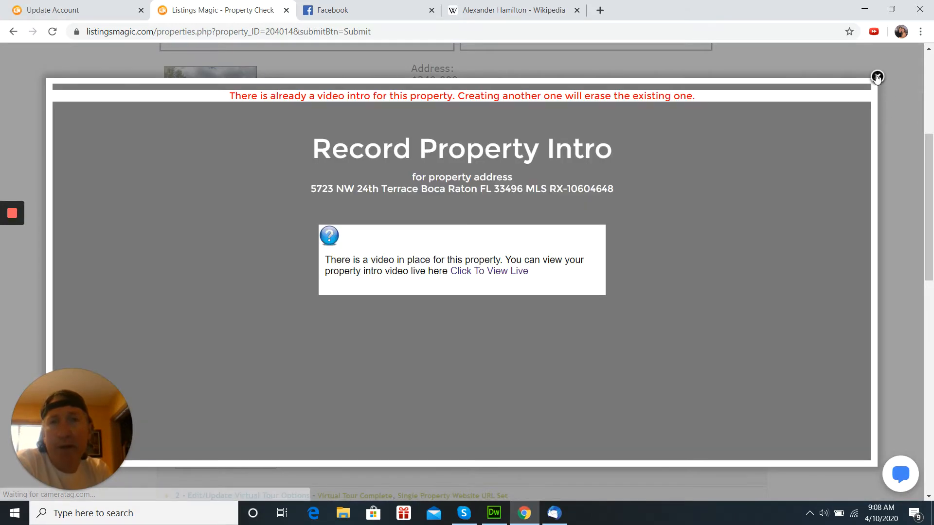
click(877, 77)
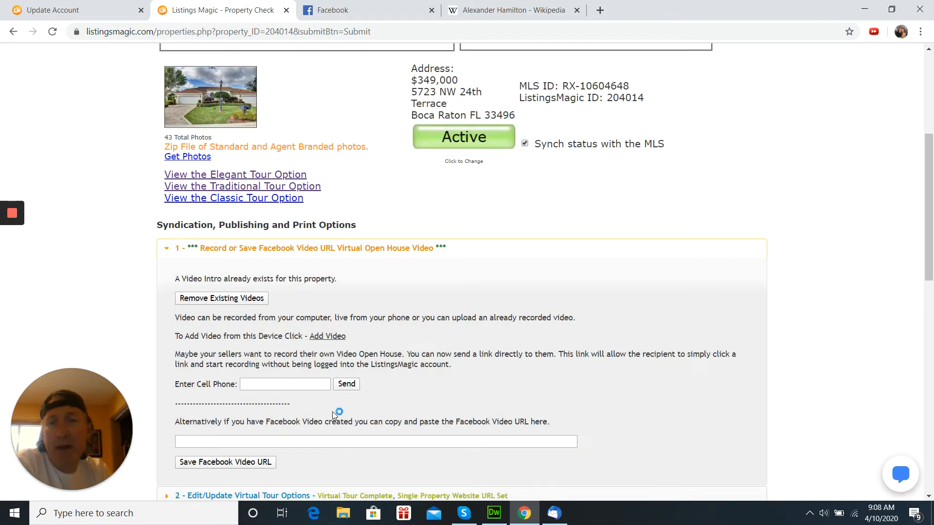
- Enter the seller's cell phone number and send the video-recording link to it by SMS
click(282, 382)
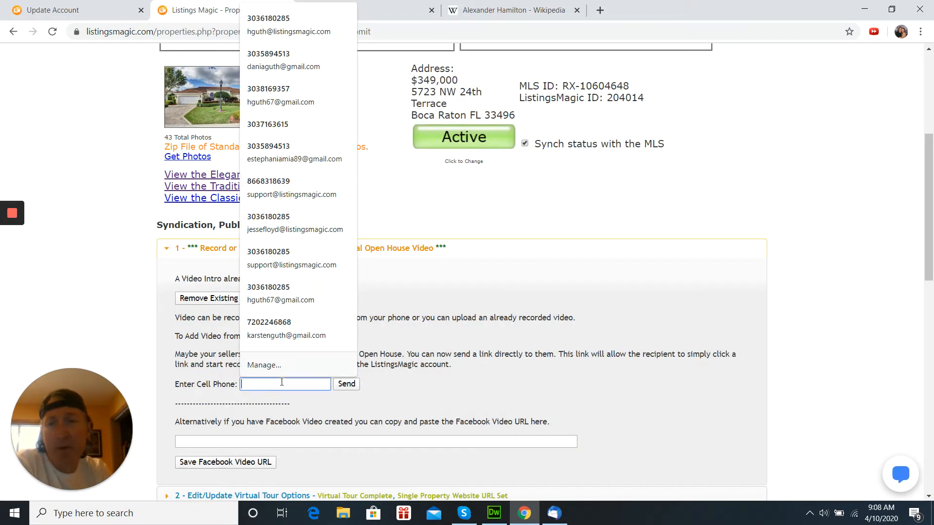
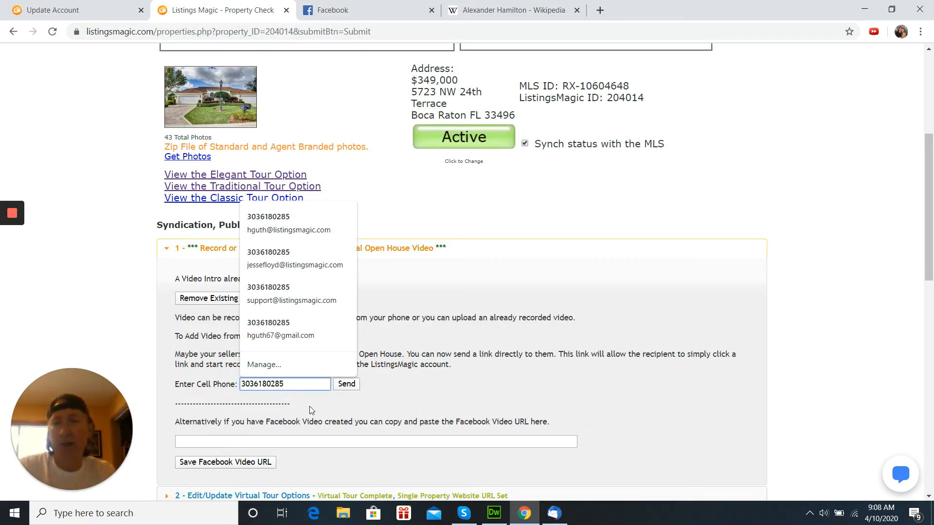
click(353, 387)
click(357, 388)
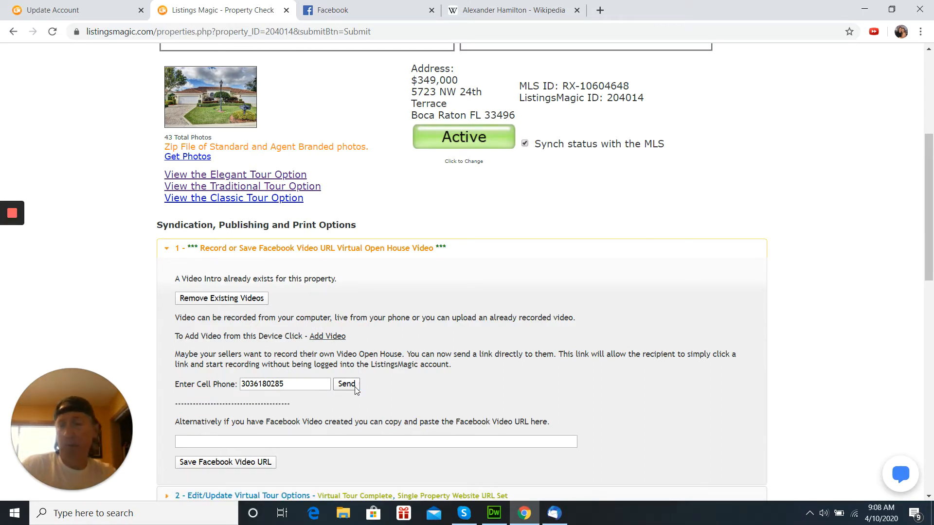
click(356, 389)
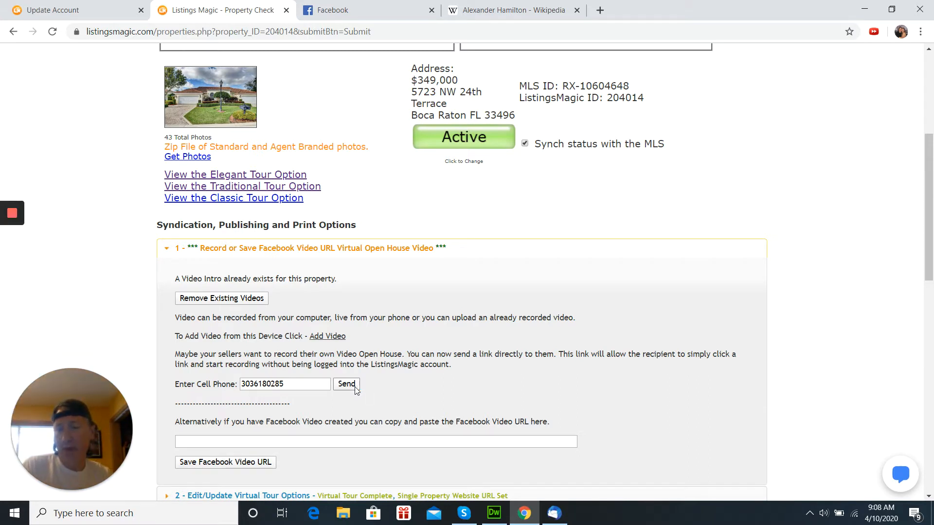
- Keep pressing Send to text the recording link to the seller's cell phone
click(355, 389)
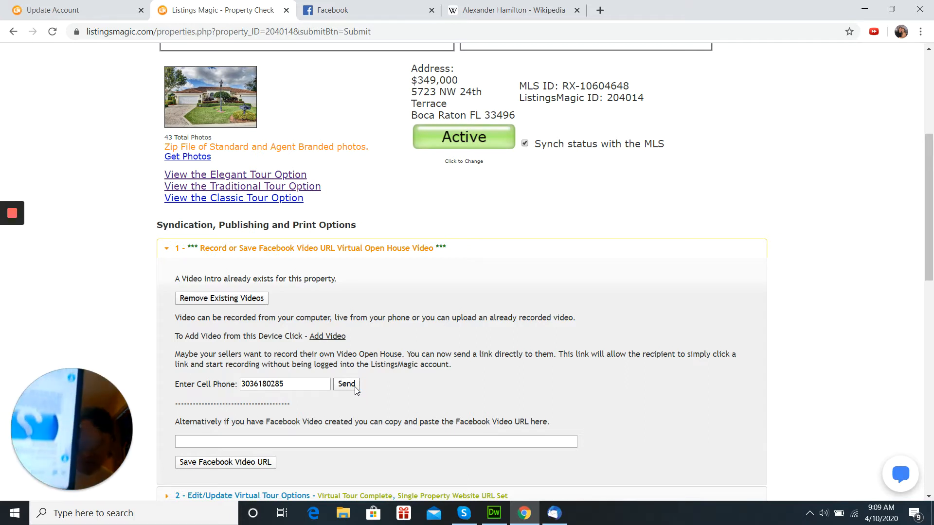
click(356, 388)
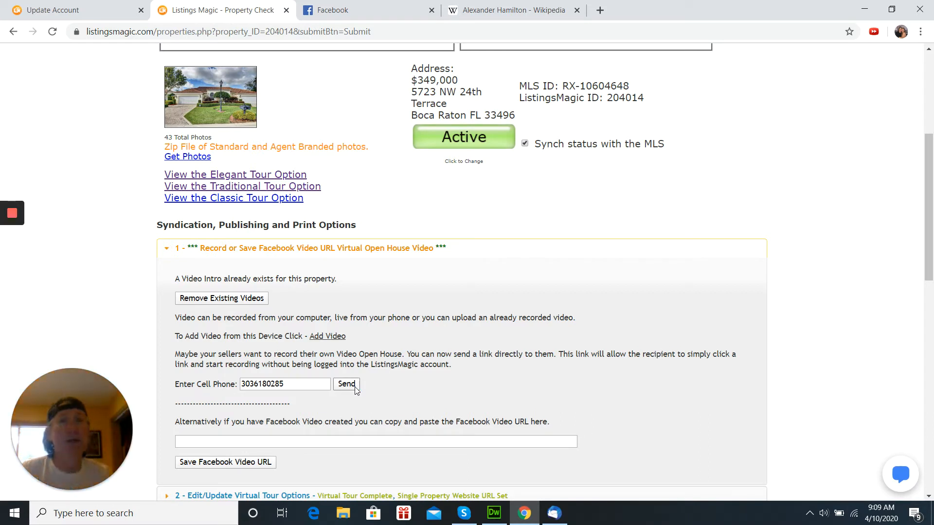
click(355, 389)
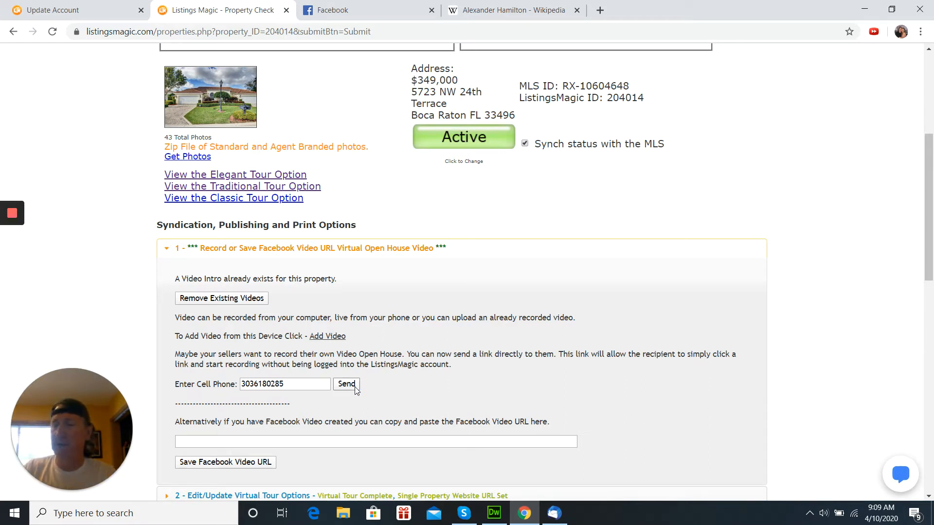
click(355, 389)
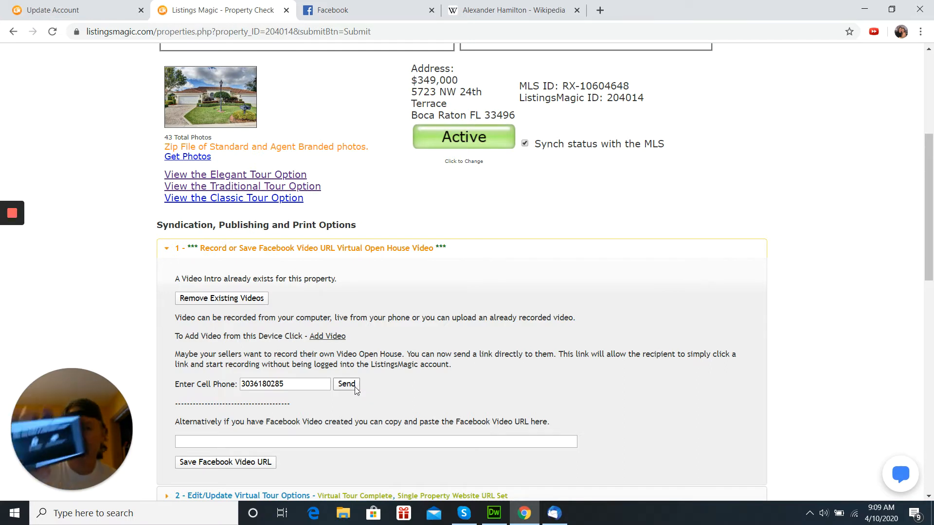
click(355, 388)
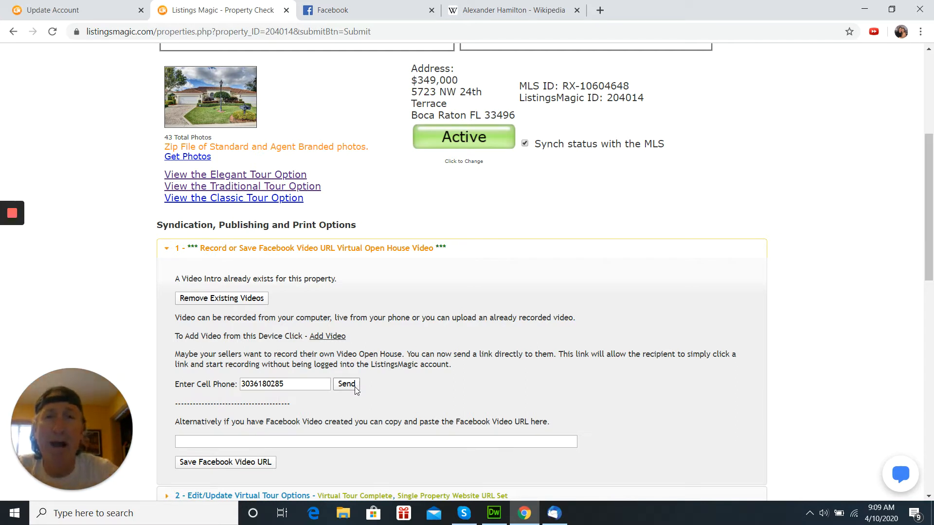
click(356, 389)
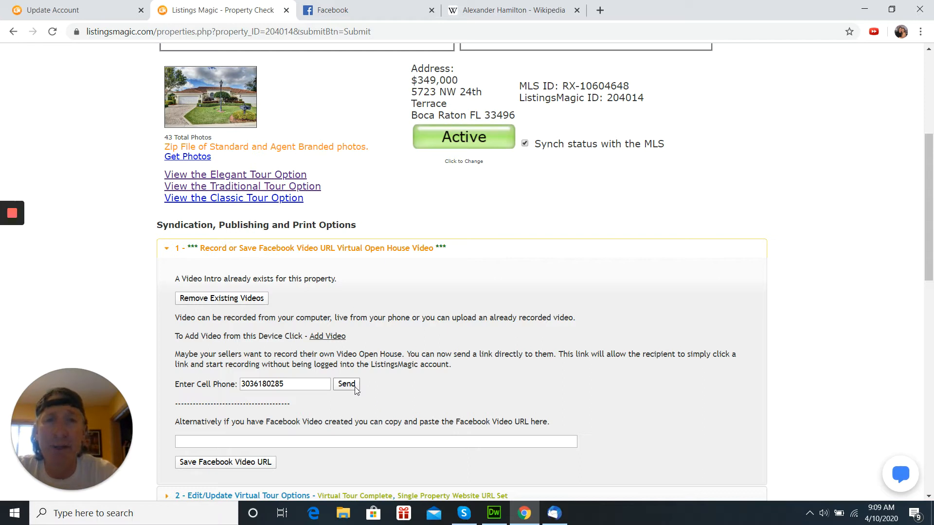
click(356, 389)
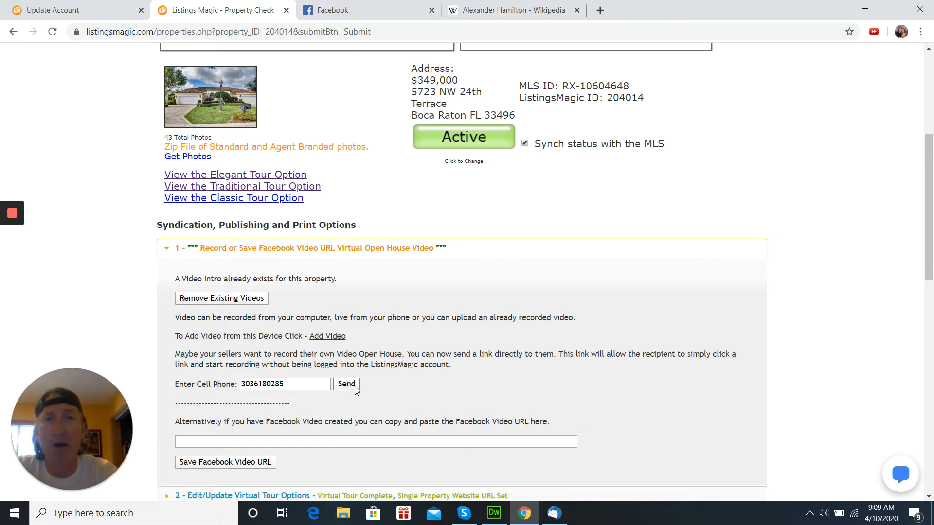
click(355, 389)
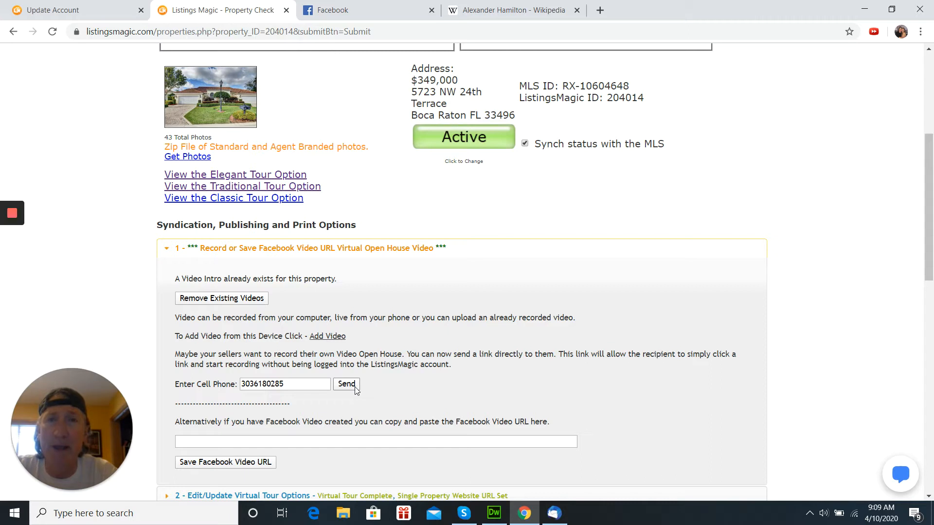
click(355, 389)
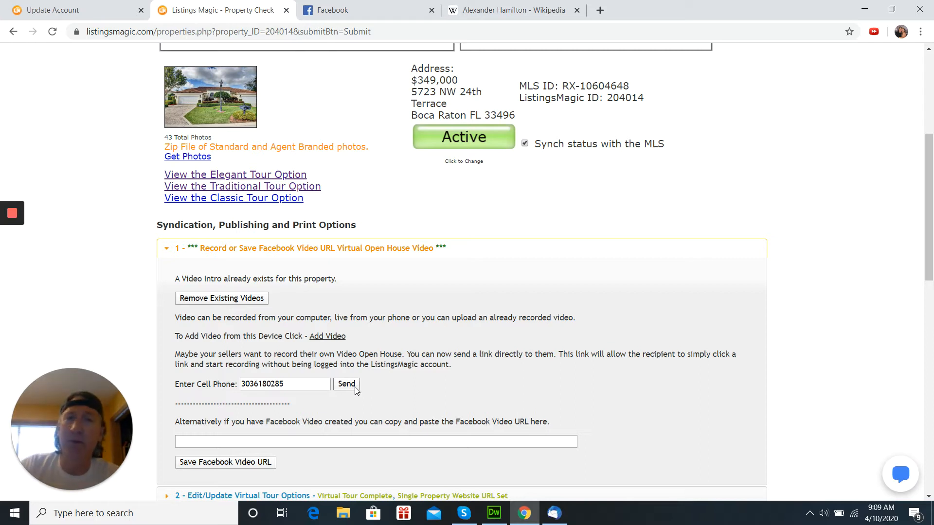
click(355, 388)
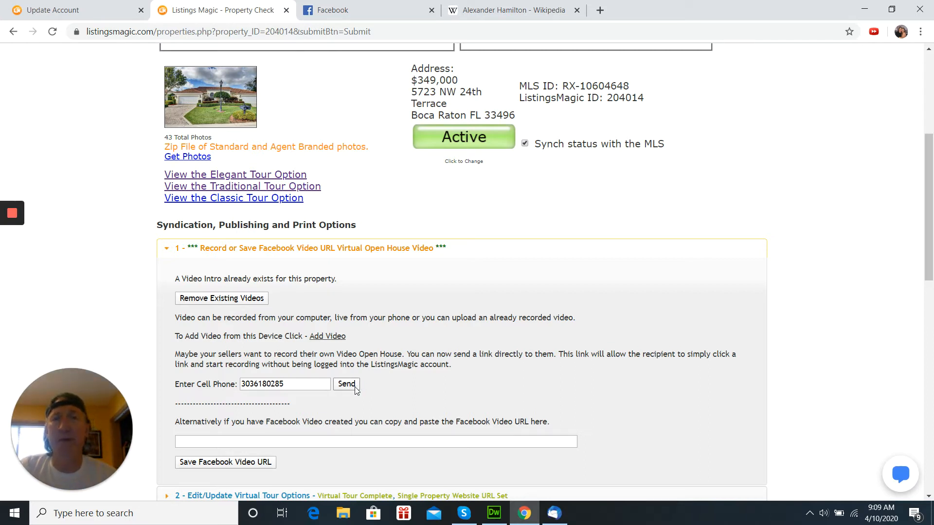
click(355, 389)
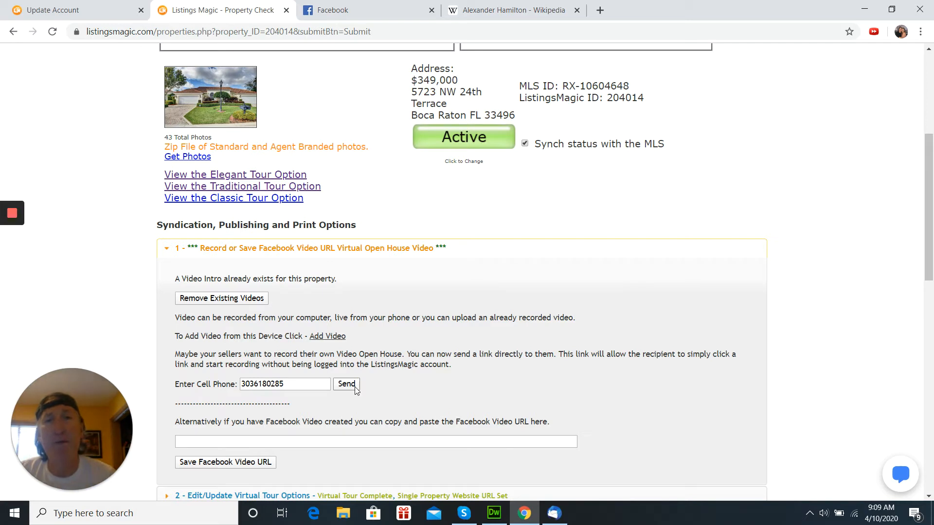
click(356, 388)
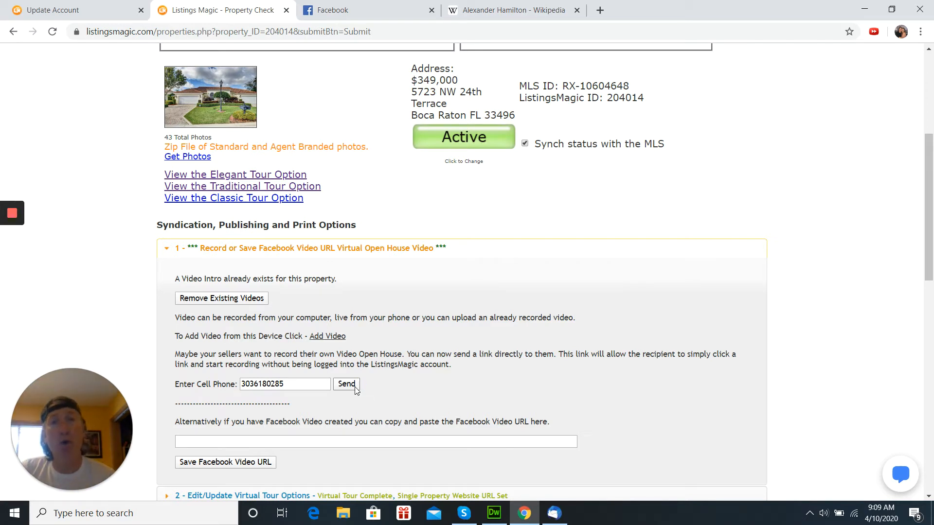
click(356, 388)
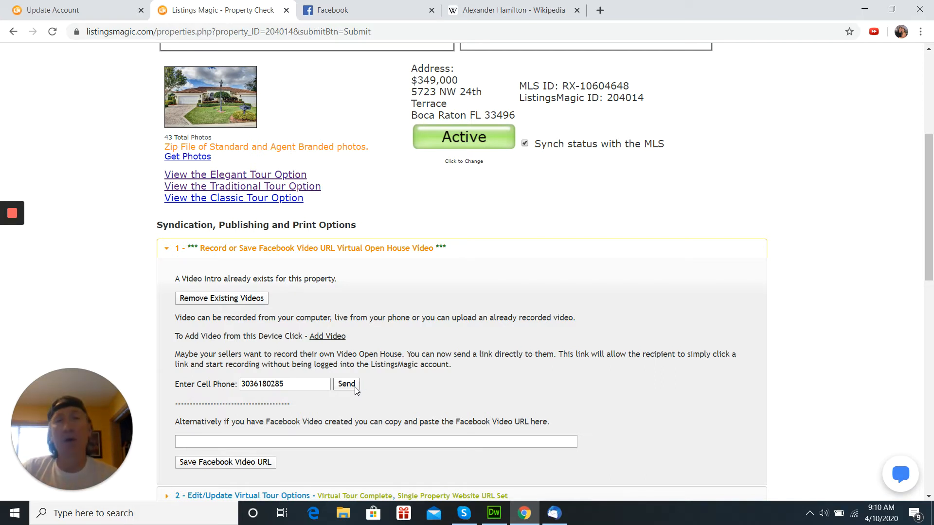
click(347, 384)
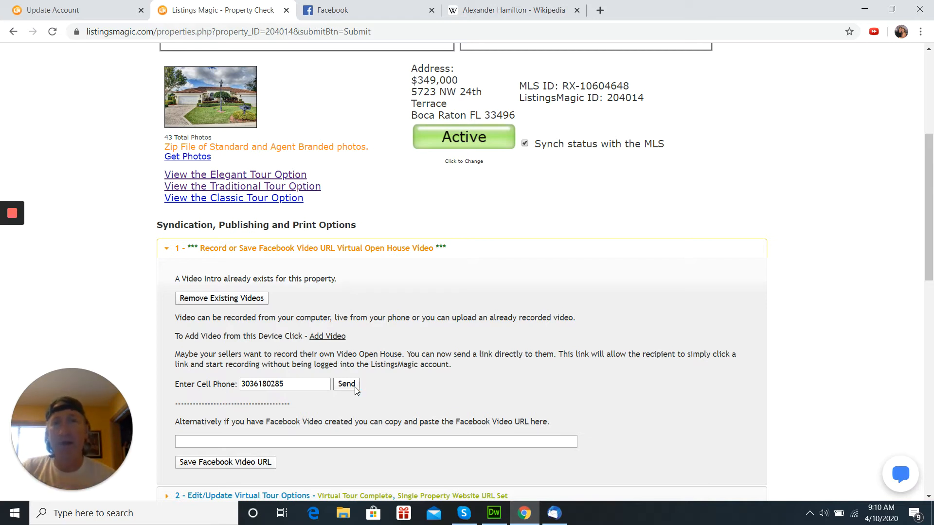
click(346, 384)
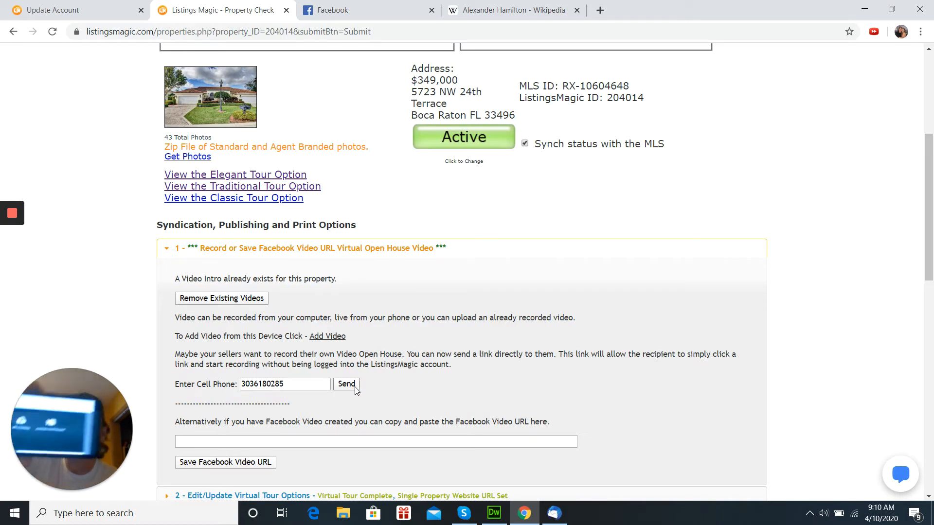
click(356, 388)
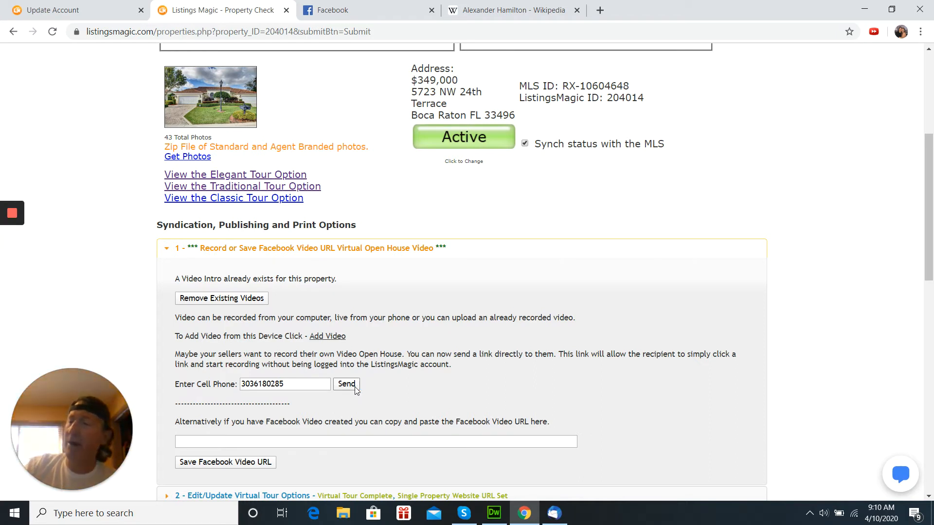
click(355, 389)
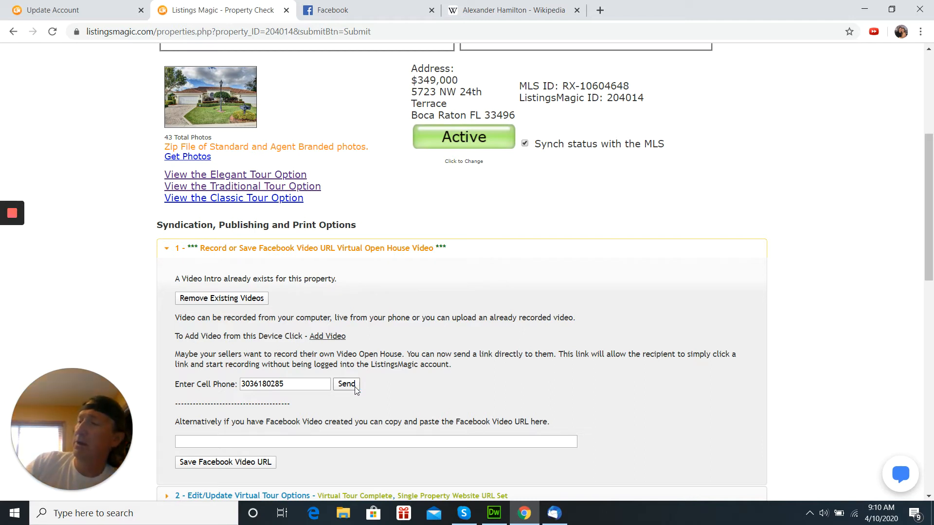
click(355, 388)
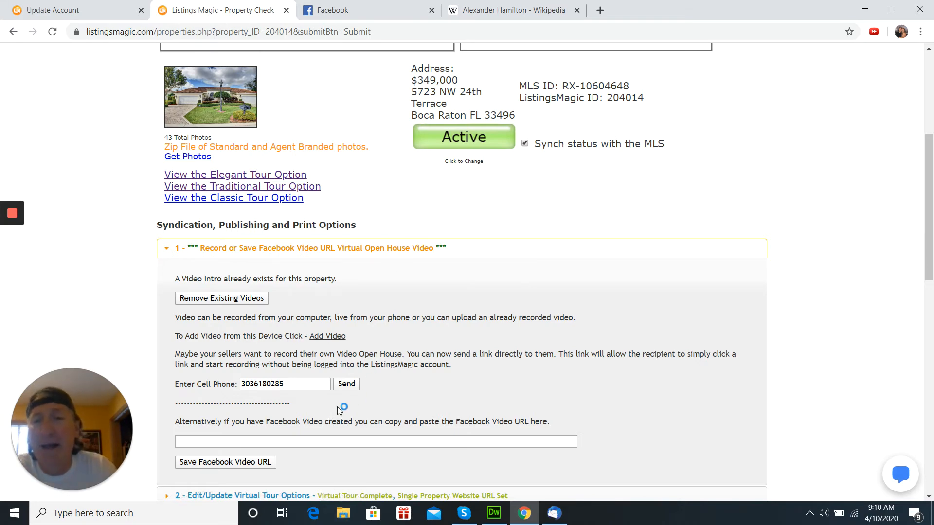
- Focus the empty Facebook Video URL field, then switch to the Facebook news feed
scroll(339, 409, down, 3)
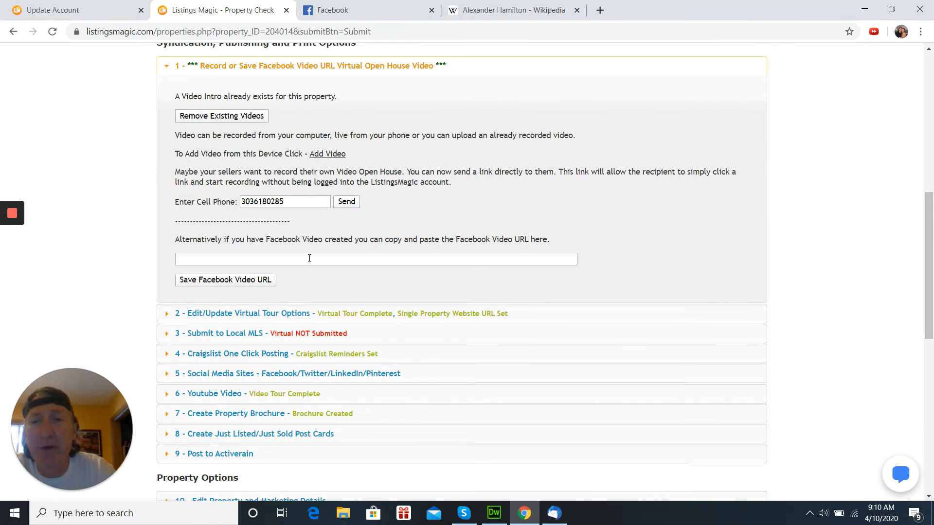
click(309, 258)
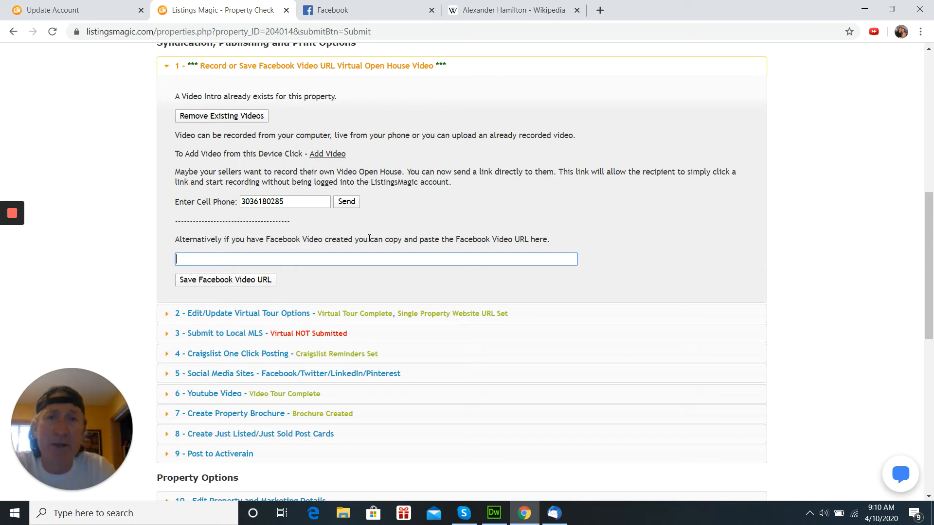
click(375, 13)
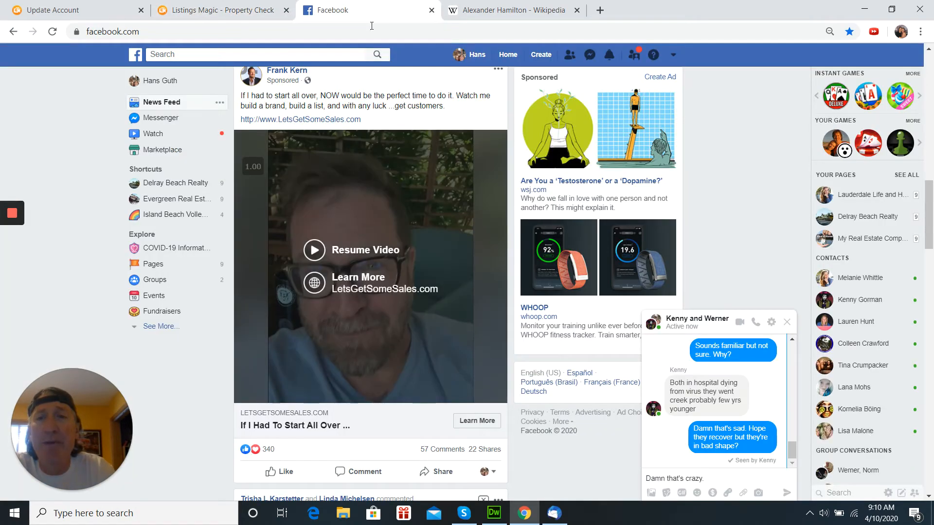
- Reveal the feed video's URL via 'Show video URL', then return to the ListingsMagic URL field
right_click(363, 195)
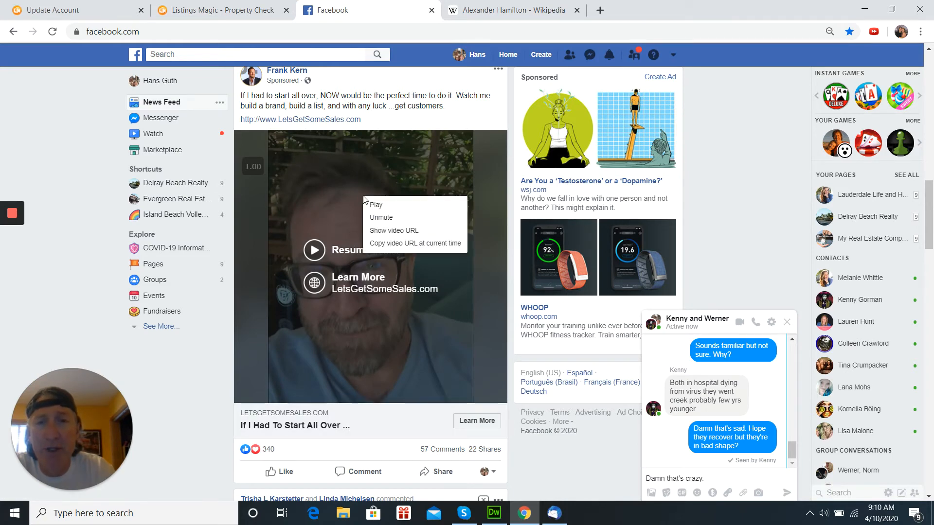
click(380, 236)
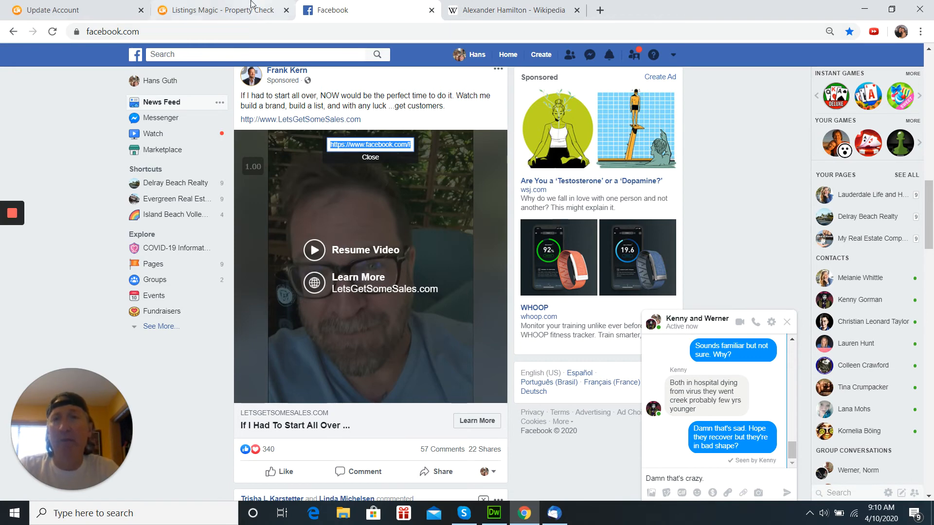
click(223, 9)
click(294, 257)
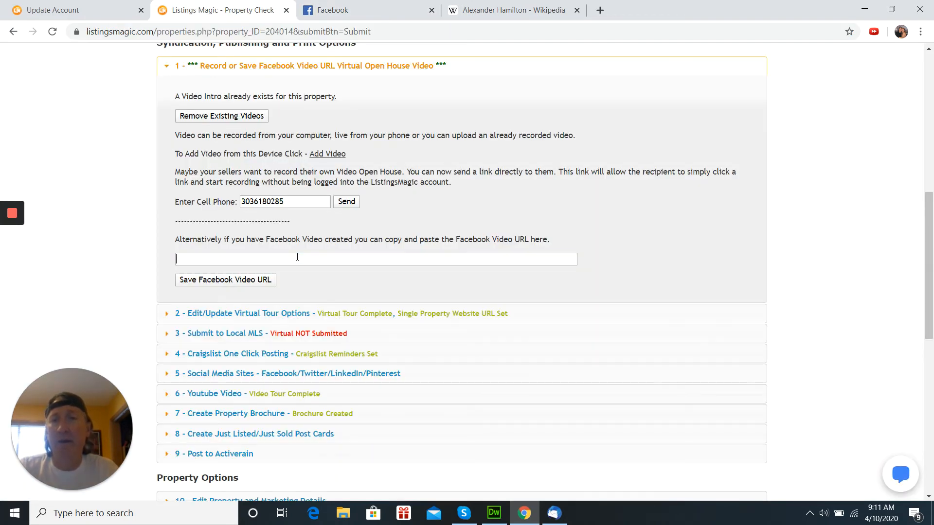
- Paste the copied Facebook video link into the Facebook Video URL field and select it
key(ctrl+v)
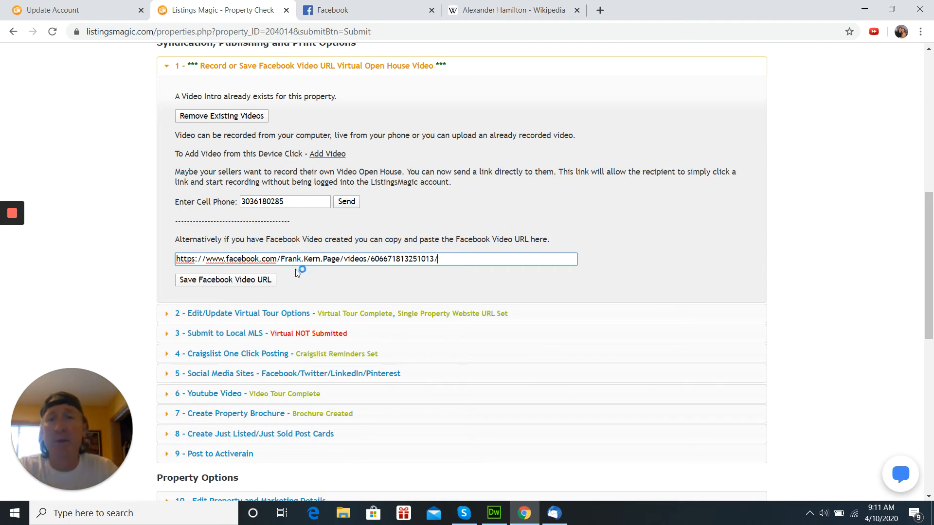
triple_click(459, 260)
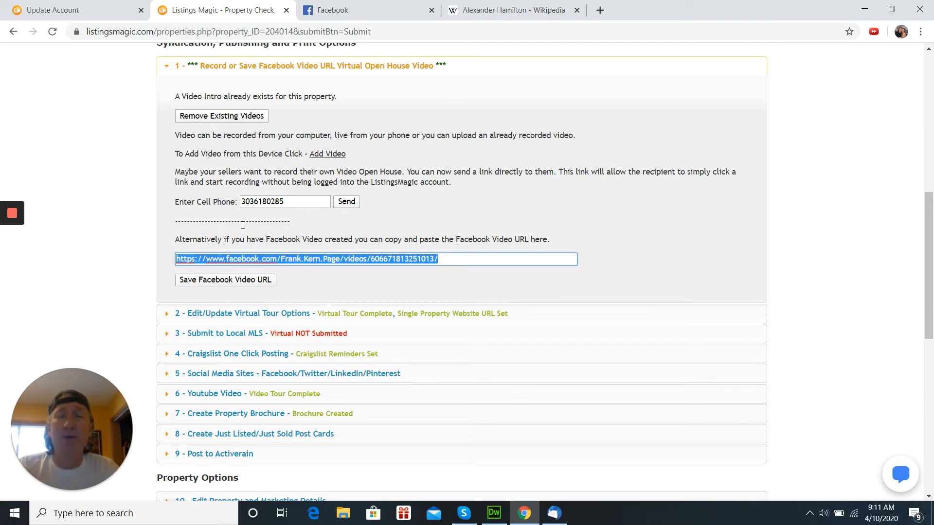
scroll(530, 214, up, 2)
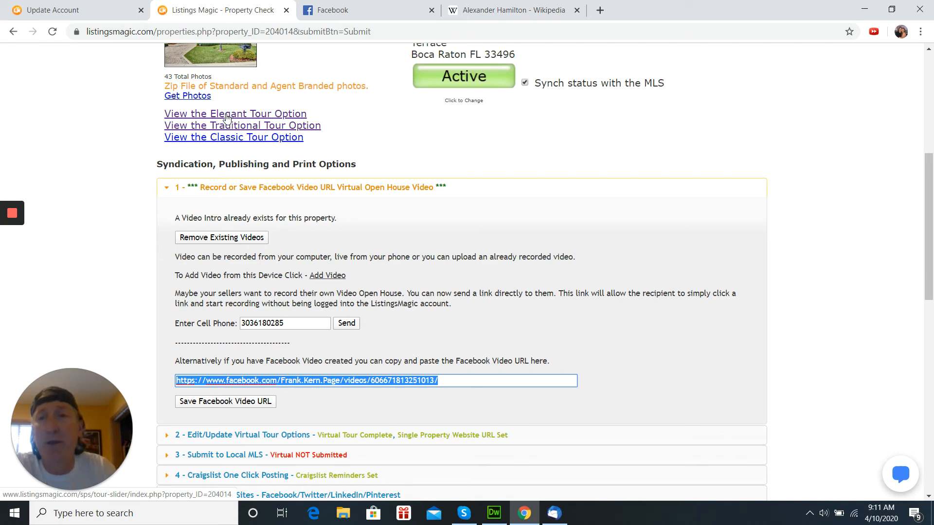
- Open the Elegant Tour single property website via 'View the Elegant Tour Option'
click(226, 115)
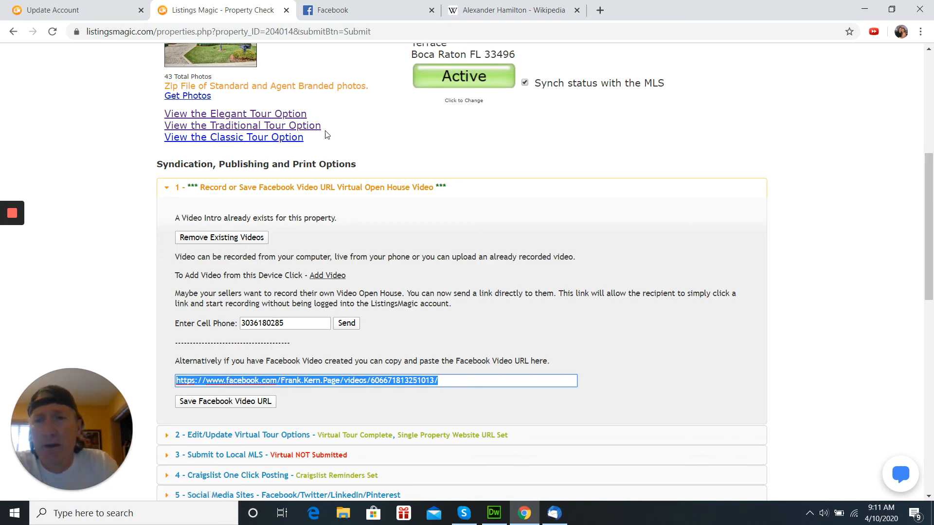
click(226, 116)
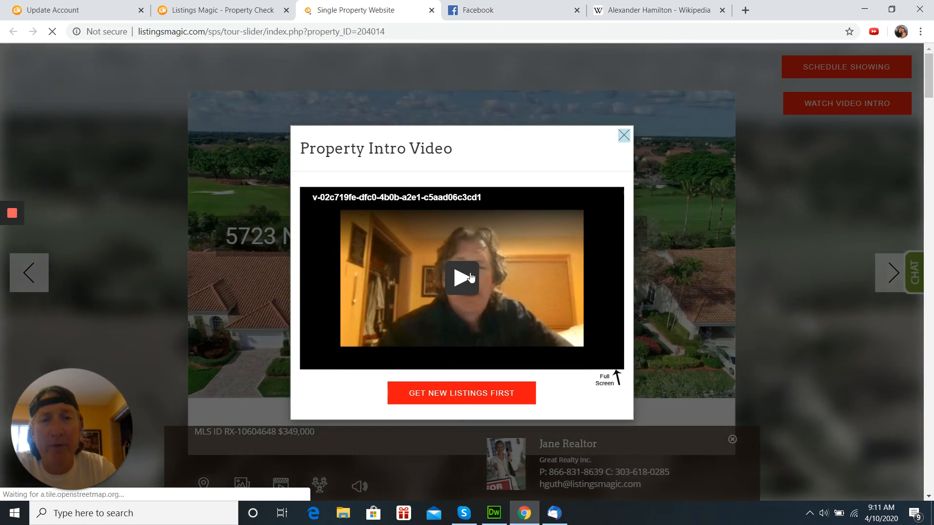
- Play and pause the Property Intro Video, then close its popup
click(468, 277)
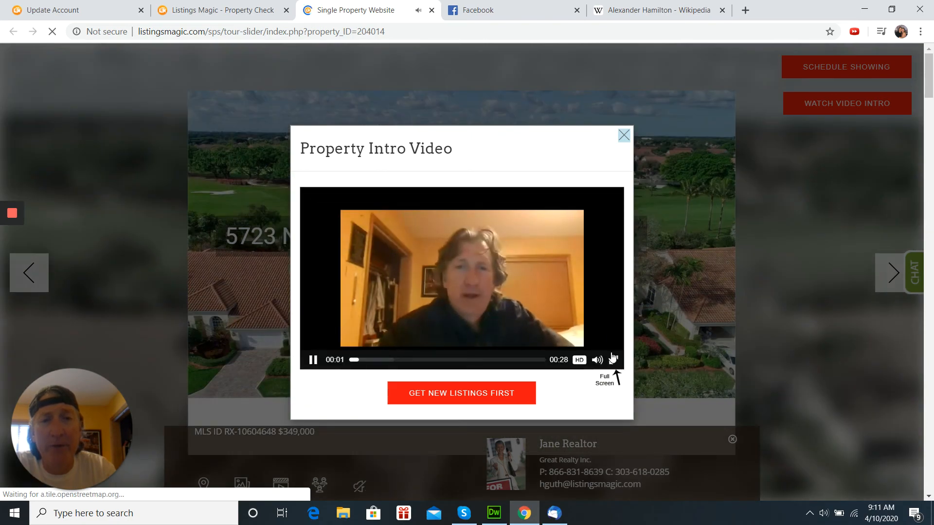
click(450, 277)
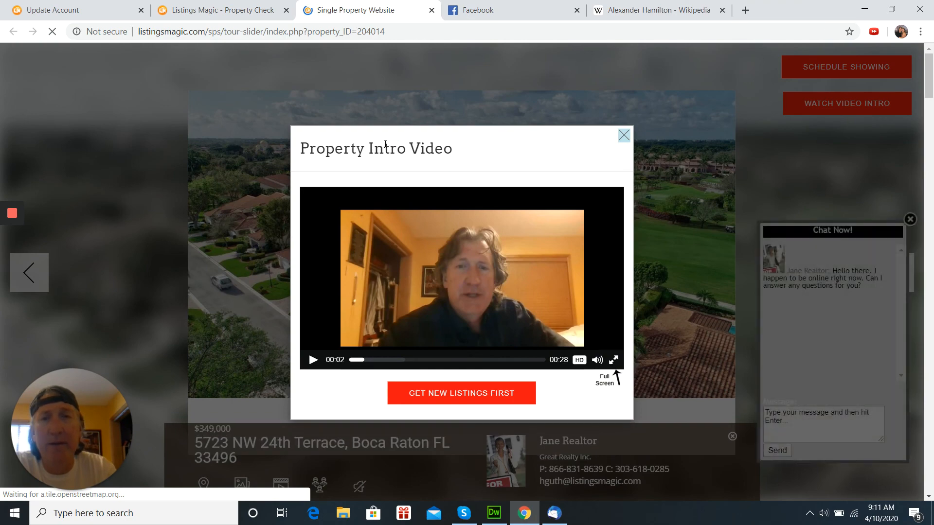
click(623, 134)
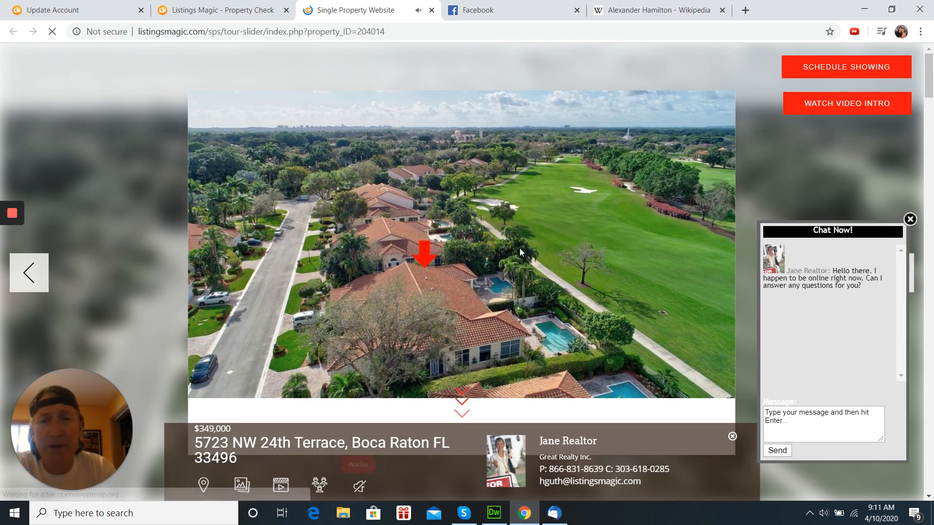
- Scroll down to the Gallery Photos section, then go back to the Property Check tab
scroll(518, 249, down, 5)
scroll(516, 250, down, 10)
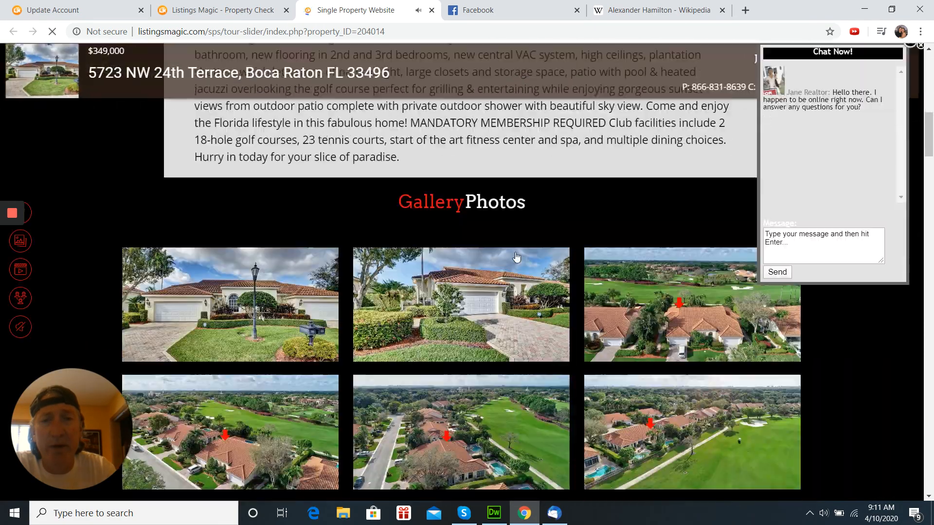
scroll(405, 253, down, 3)
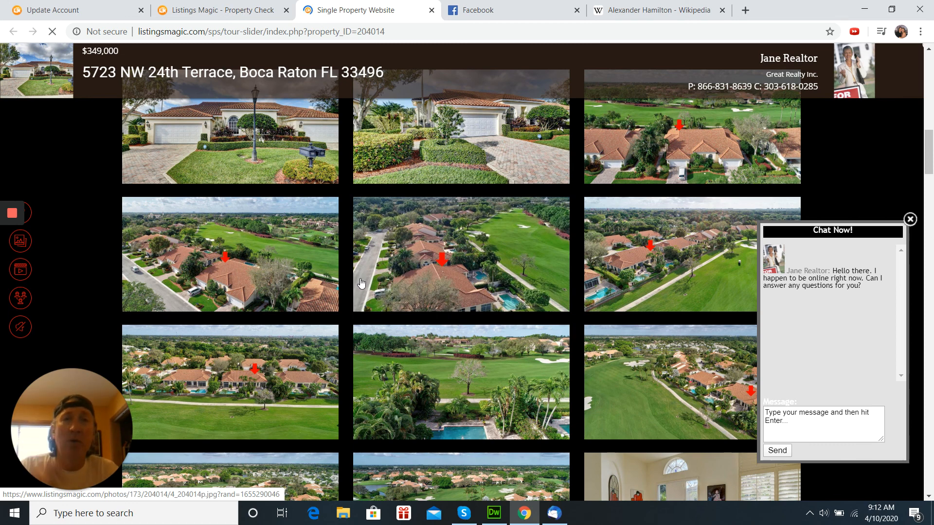
click(220, 13)
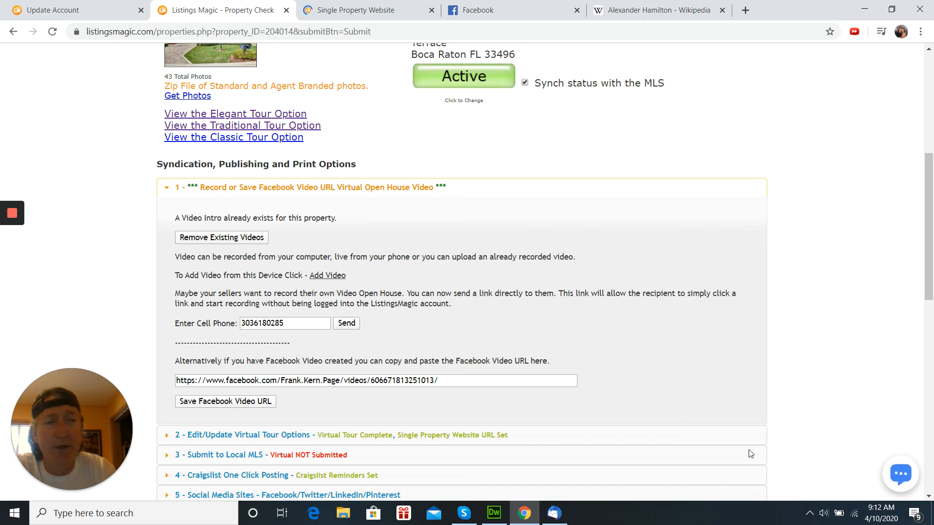